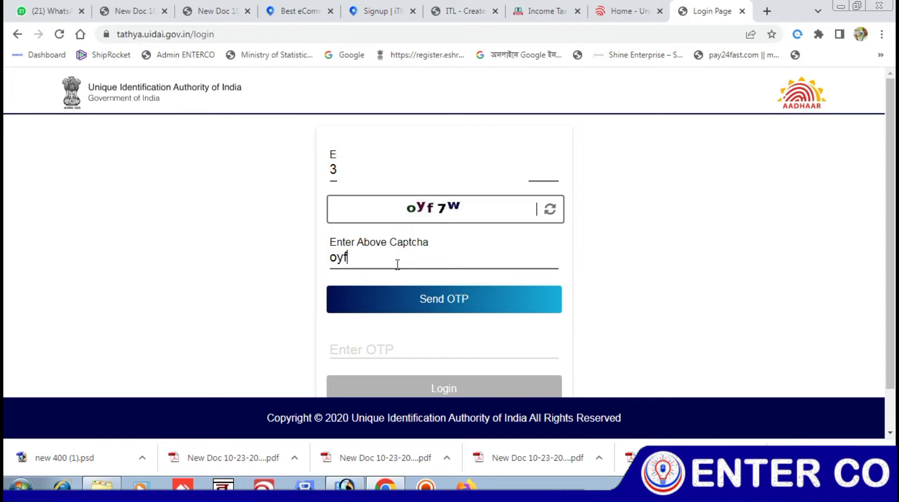
Step: Request an OTP for the Aadhaar login, enter the received one-time code and log in
left_click(409, 292)
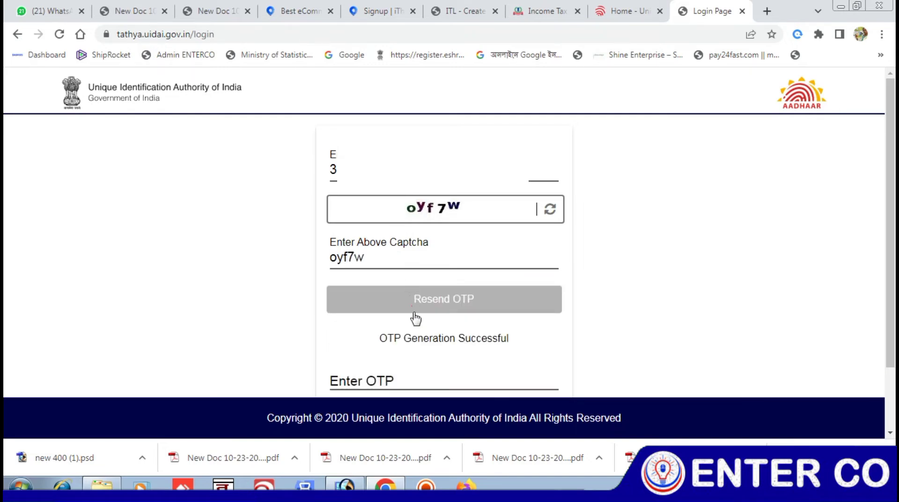
scroll(415, 318, "down", 2)
left_click(415, 326)
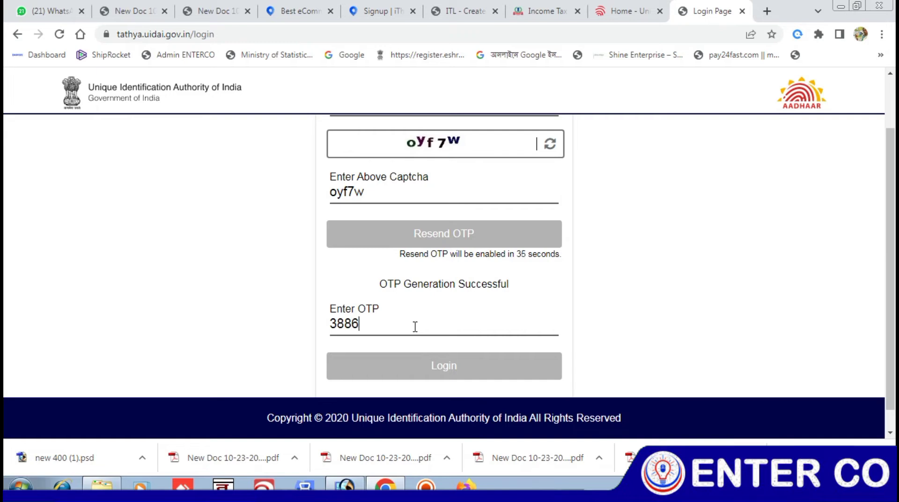
type("6")
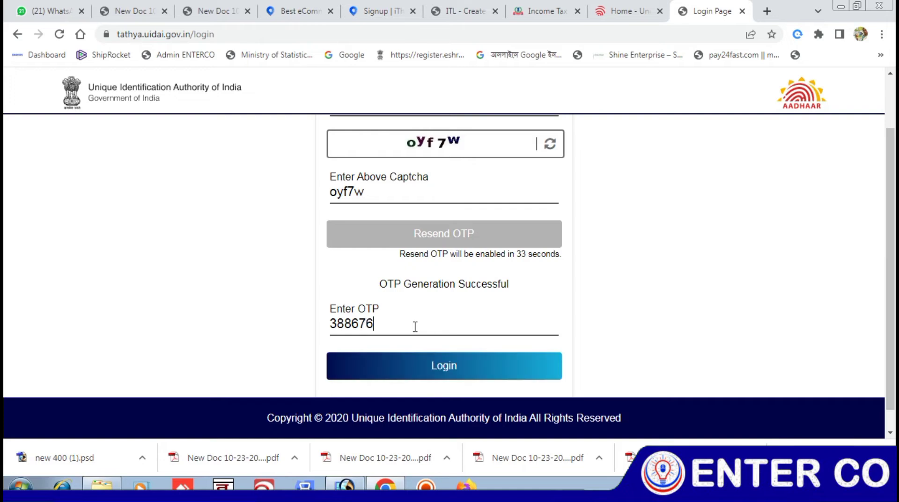
left_click(446, 365)
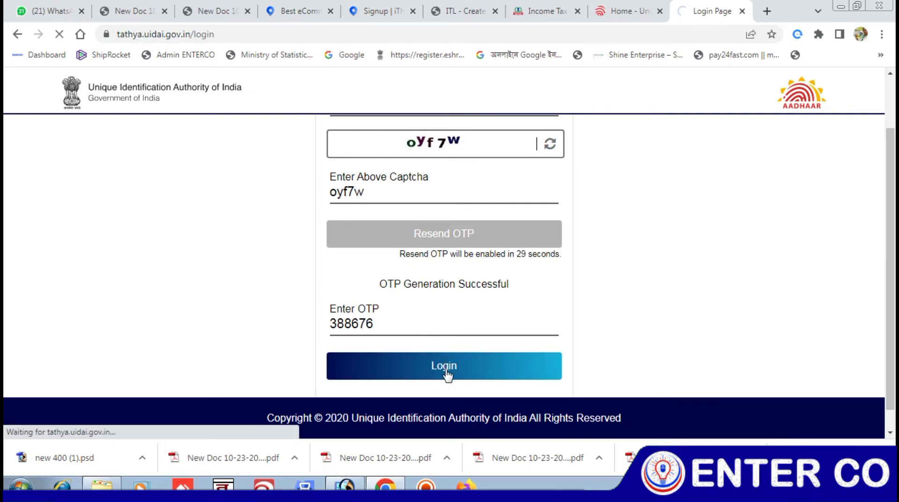
Step: Try reloading the myAadhaar redirect page and close its tab
right_click(421, 213)
left_click(452, 255)
right_click(459, 185)
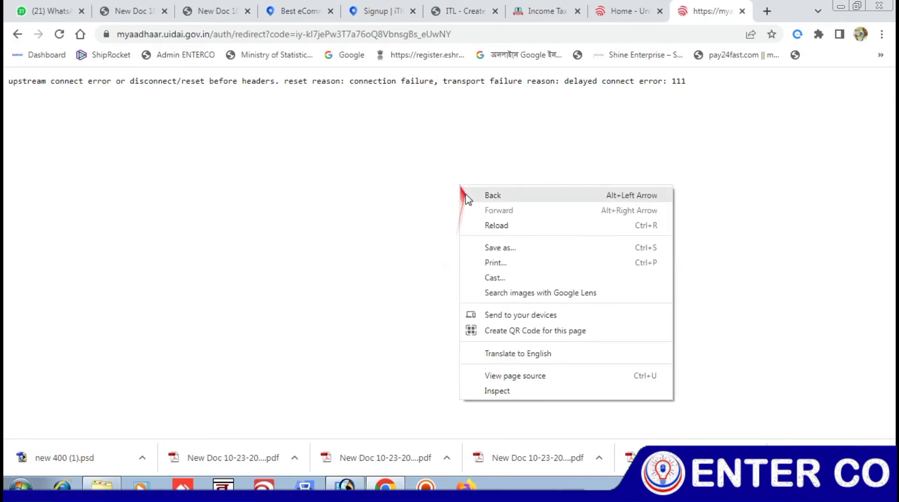
left_click(484, 225)
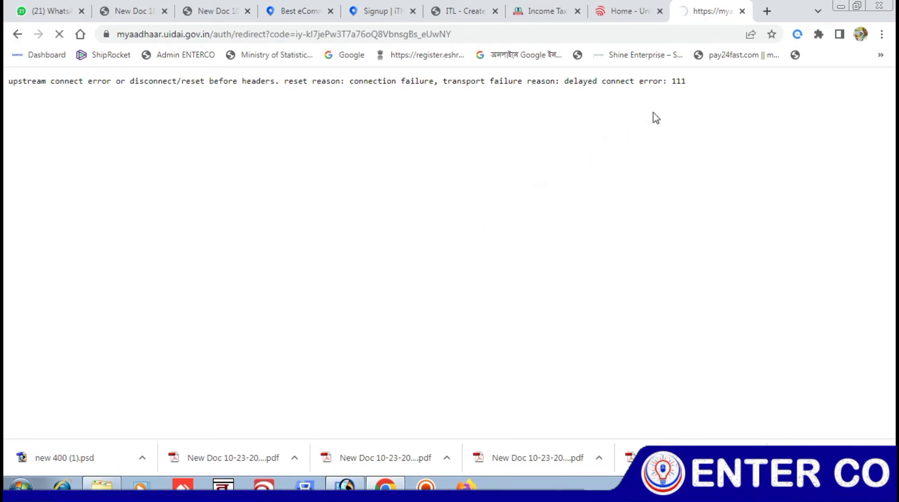
left_click(742, 10)
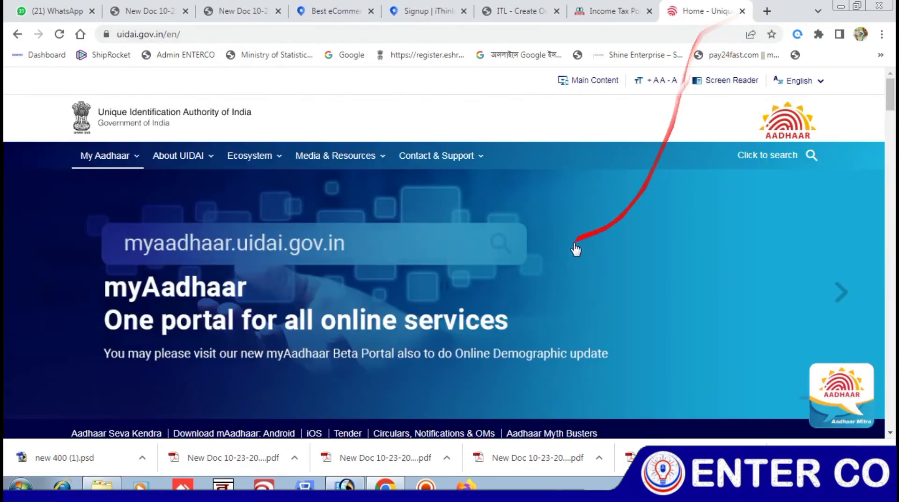
Step: Open the myAadhaar portal from the UIDAI home page and enter the Document Update service
left_click(608, 279)
scroll(848, 342, "down", 5)
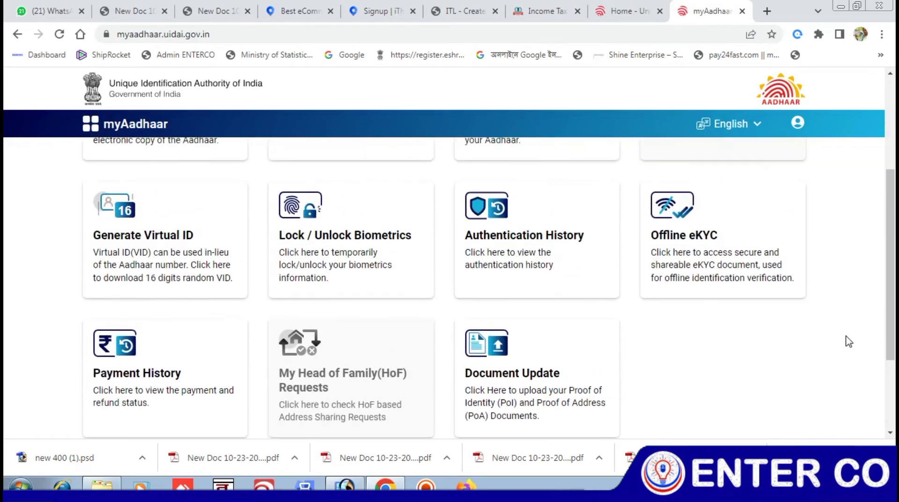
left_click(528, 387)
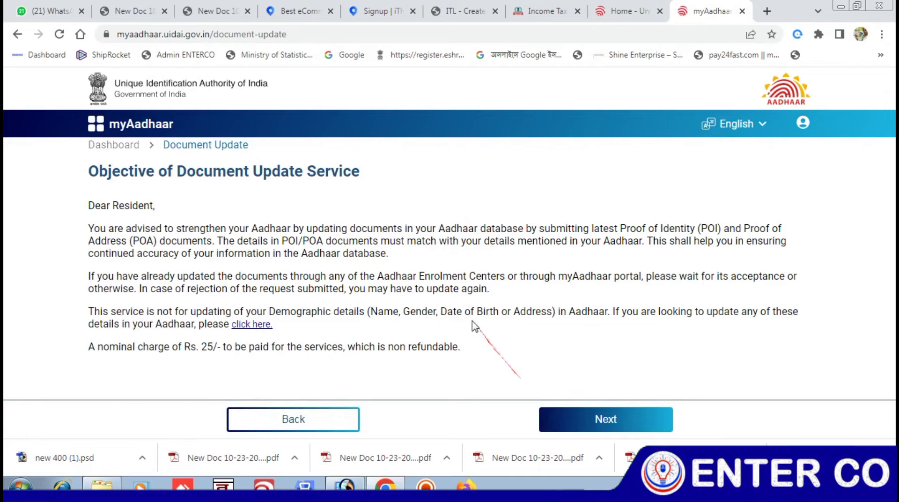
Step: Proceed past the Document Update introduction to the Proof of Identity upload section
left_click(604, 418)
scroll(421, 351, "down", 4)
scroll(332, 328, "up", 1)
scroll(333, 327, "down", 1)
left_click(587, 423)
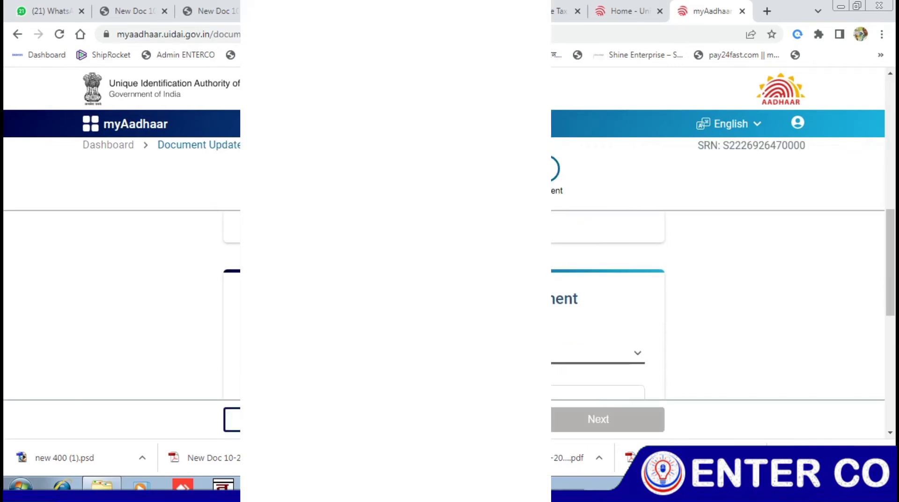
Step: Choose PAN Card / e-PAN as the Proof of Identity document type and accept its advisory
left_click(371, 294)
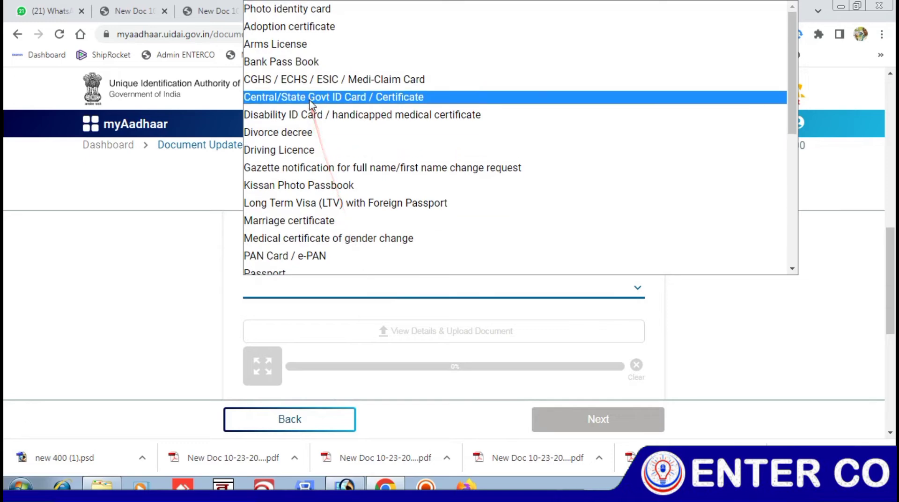
left_click(276, 257)
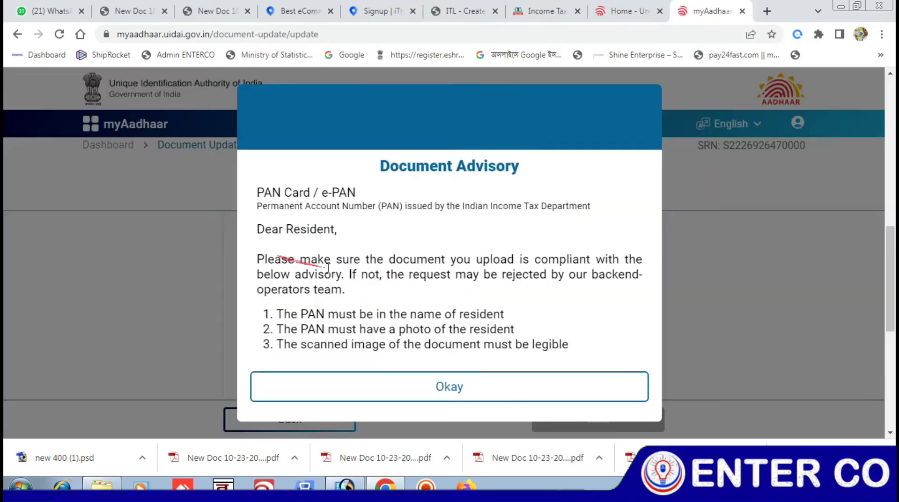
left_click(430, 387)
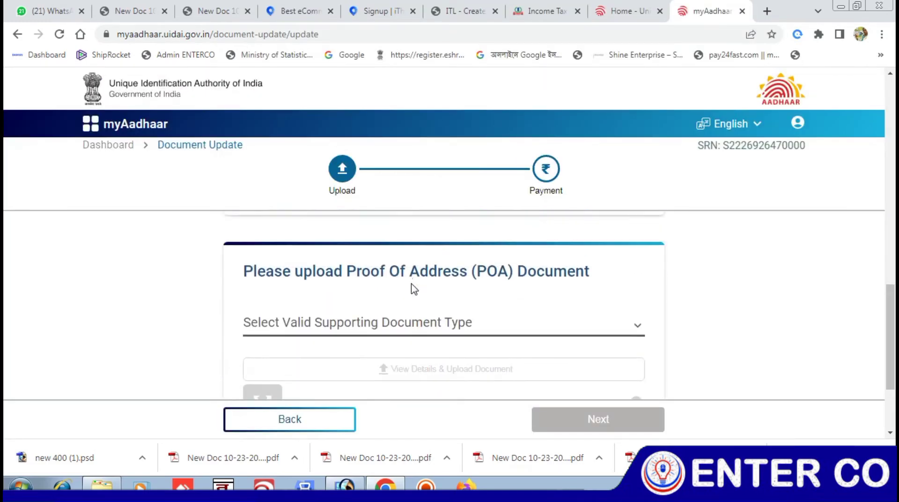
Step: Choose Voter ID / e-Voter ID as the Proof of Address document type and accept its advisory
left_click(401, 333)
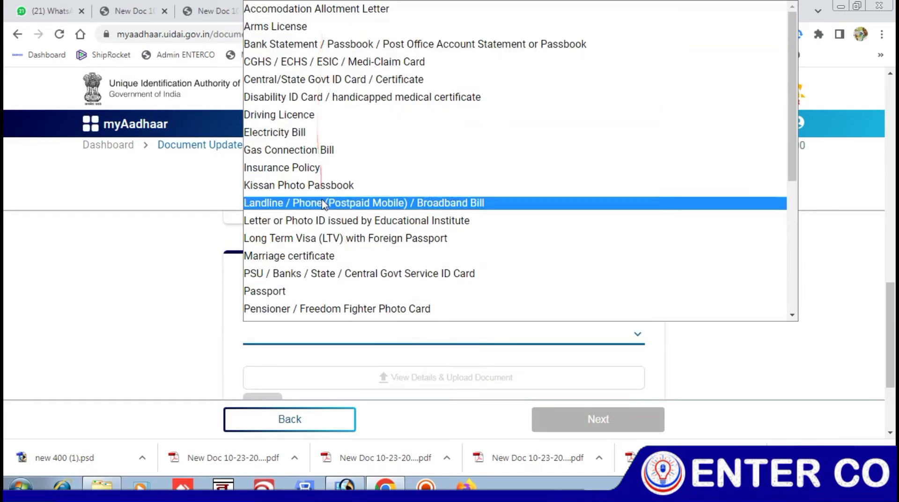
scroll(309, 281, "down", 5)
left_click(298, 294)
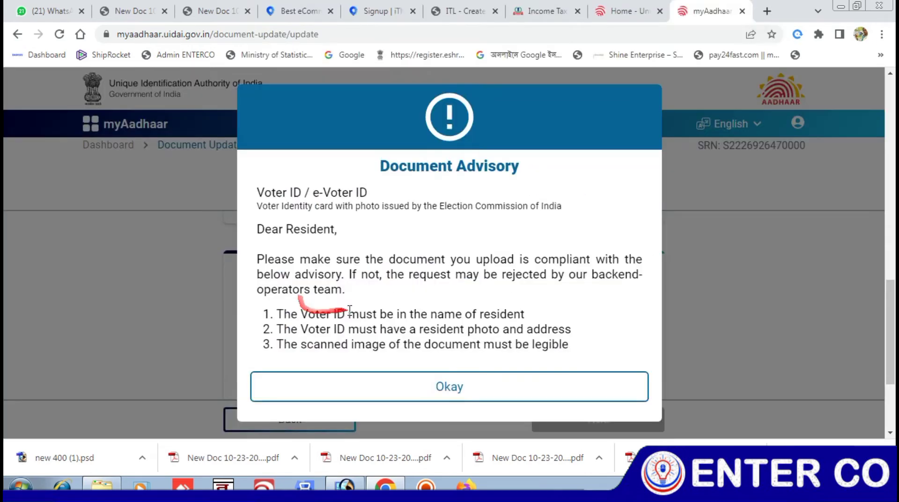
left_click(427, 383)
Step: Review the Proof of Identity section and its accepted document types, keeping PAN Card / e-PAN selected
scroll(374, 337, "up", 3)
left_click_drag(260, 275, 624, 263)
scroll(508, 303, "up", 4)
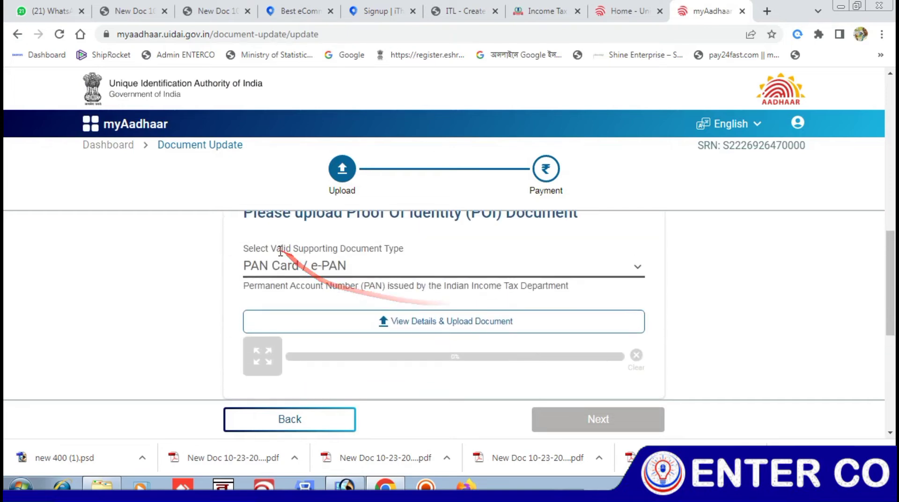
scroll(261, 246, "up", 2)
left_click_drag(244, 278, 664, 279)
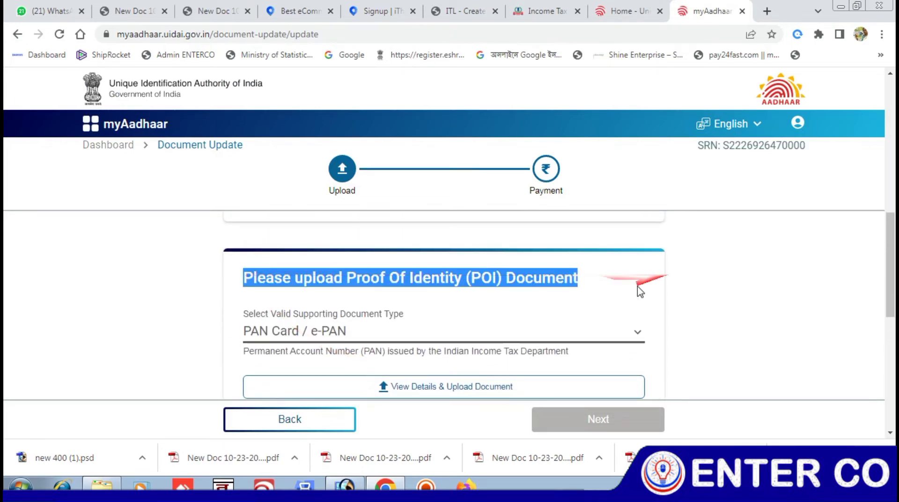
left_click(453, 341)
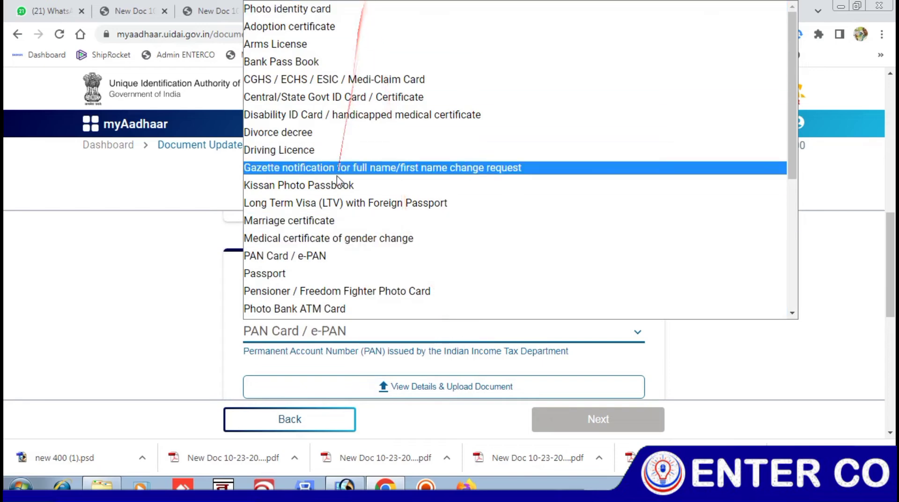
left_click(326, 257)
Step: Review the Proof of Address document types, keeping Voter ID / e-Voter ID selected, and check the consent statement
scroll(381, 235, "down", 4)
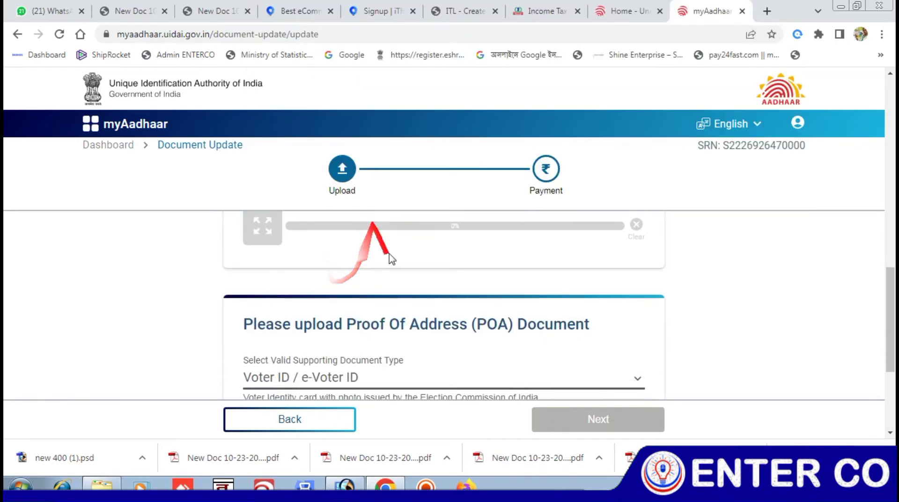
scroll(395, 311, "down", 3)
left_click(386, 253)
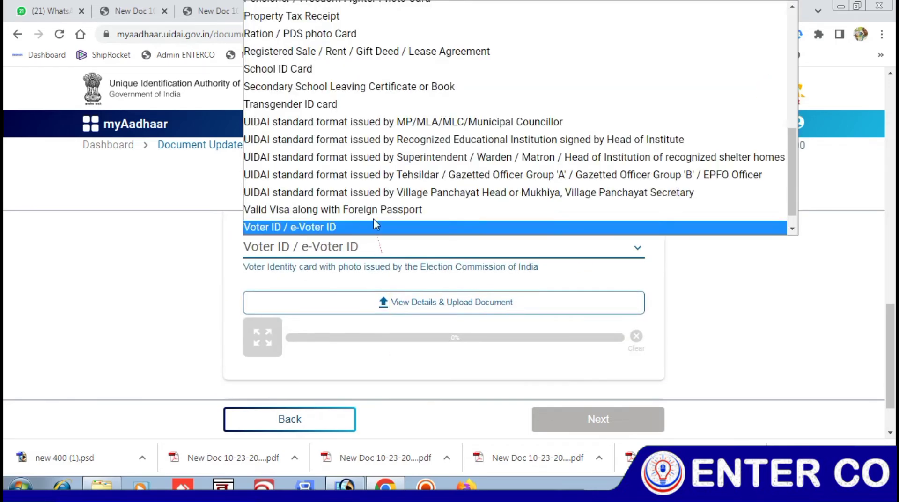
scroll(366, 178, "down", 1)
left_click(330, 207)
scroll(356, 341, "down", 2)
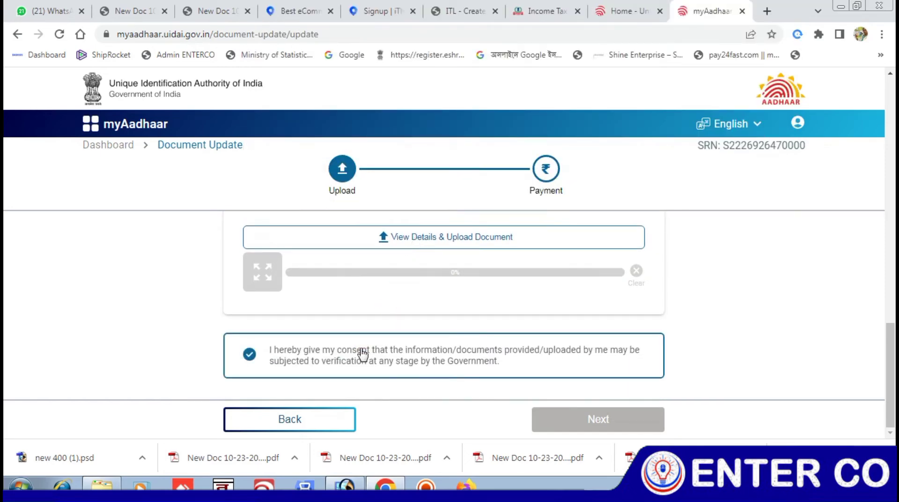
scroll(374, 341, "up", 3)
scroll(379, 330, "down", 1)
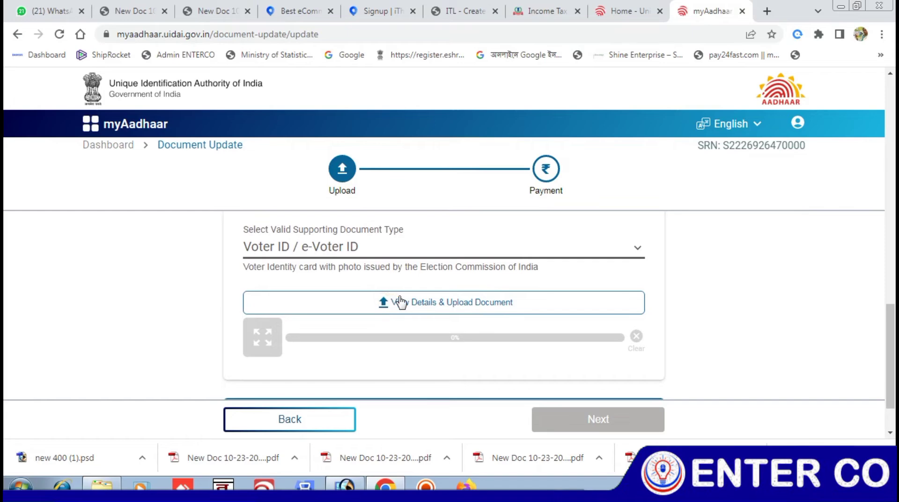
Step: Try to upload a file from the Desktop as the Voter ID proof of address
left_click(399, 302)
left_click(374, 327)
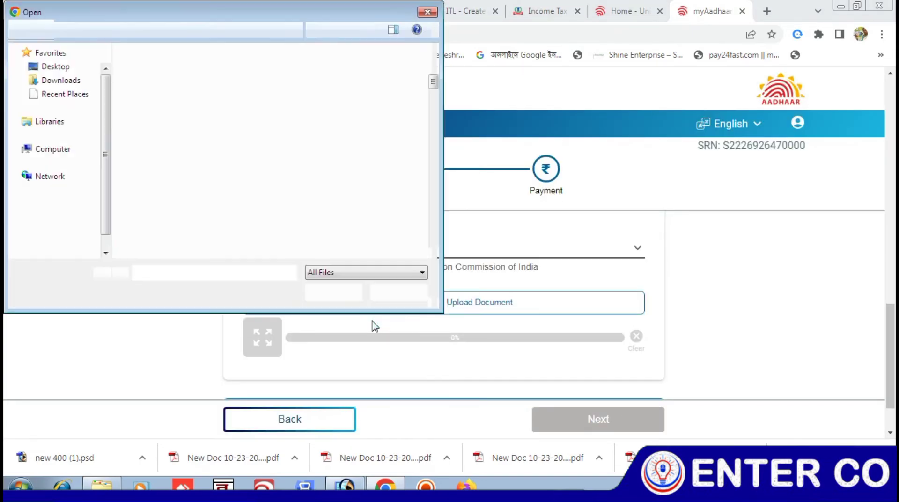
scroll(215, 171, "down", 5)
scroll(215, 174, "down", 10)
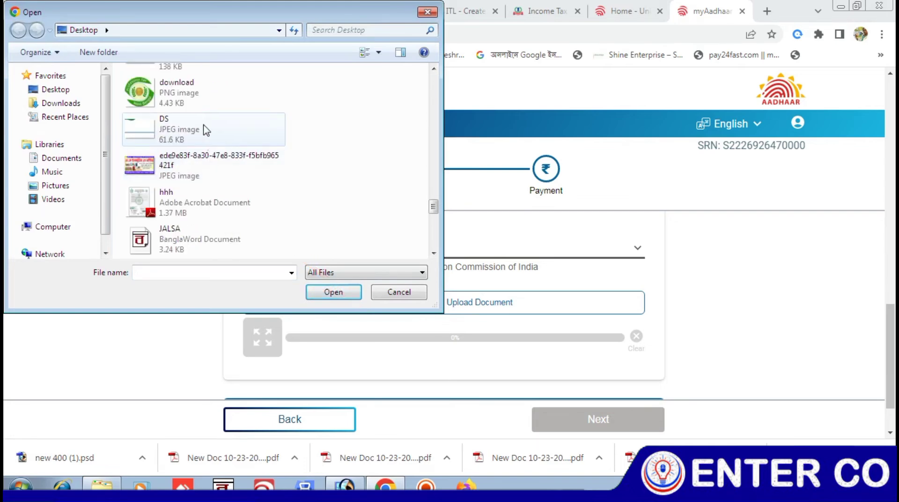
double_click(210, 155)
Step: Upload the PDF "New Doc 10-23-2022 20.23" from the Desktop as the Voter ID proof of address
left_click(437, 304)
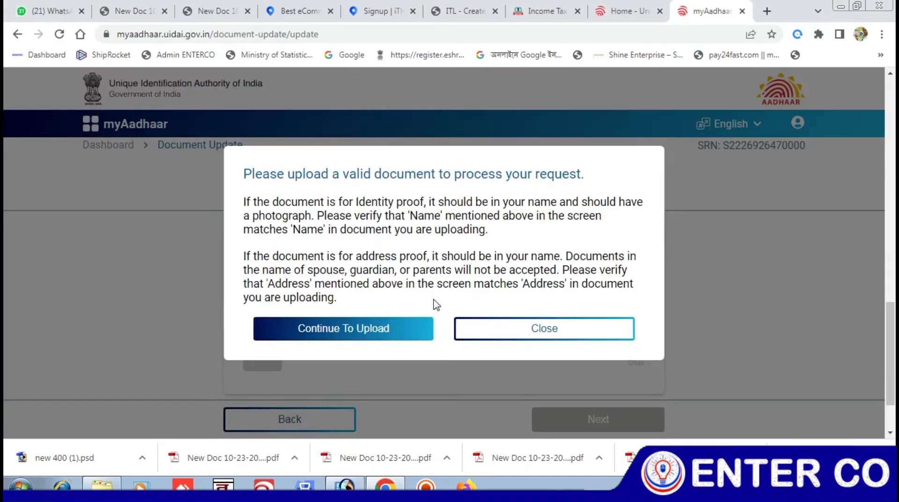
left_click(370, 329)
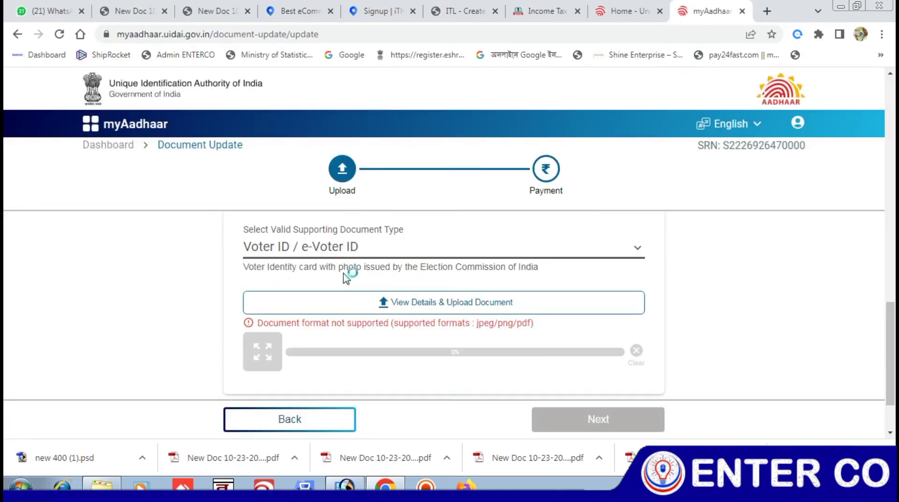
left_click(361, 306)
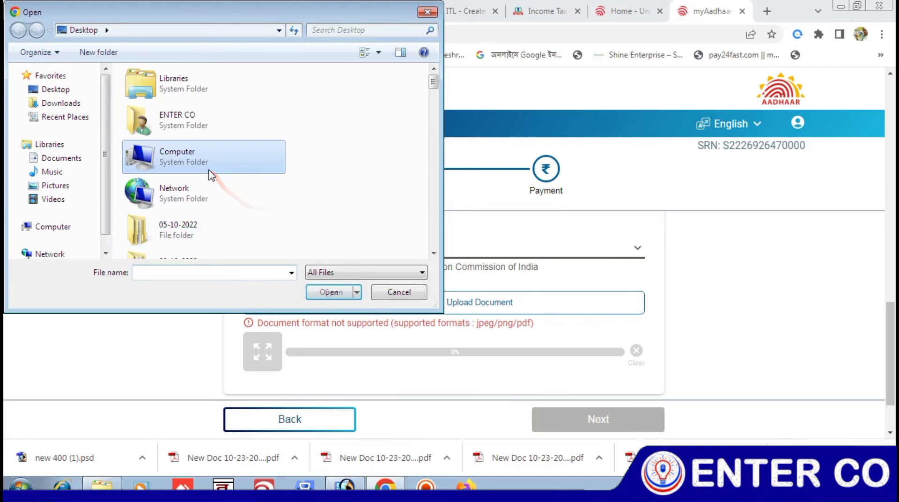
scroll(217, 194, "down", 10)
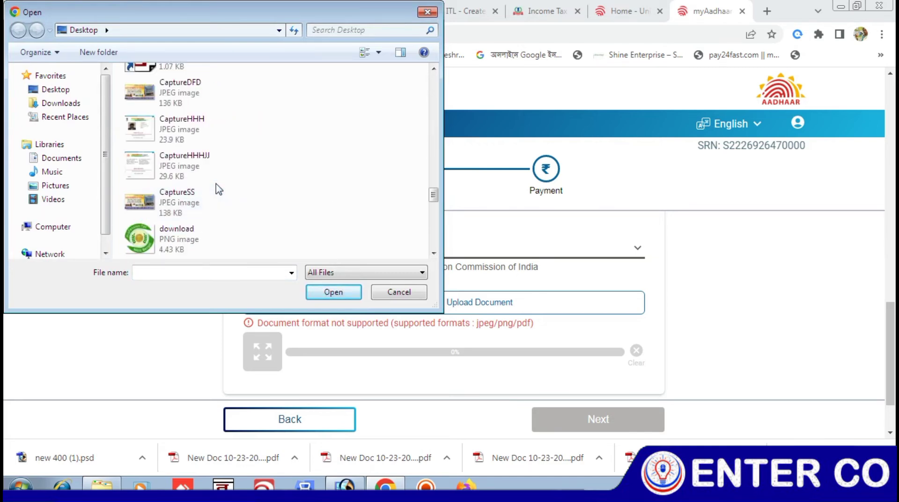
scroll(222, 178, "down", 5)
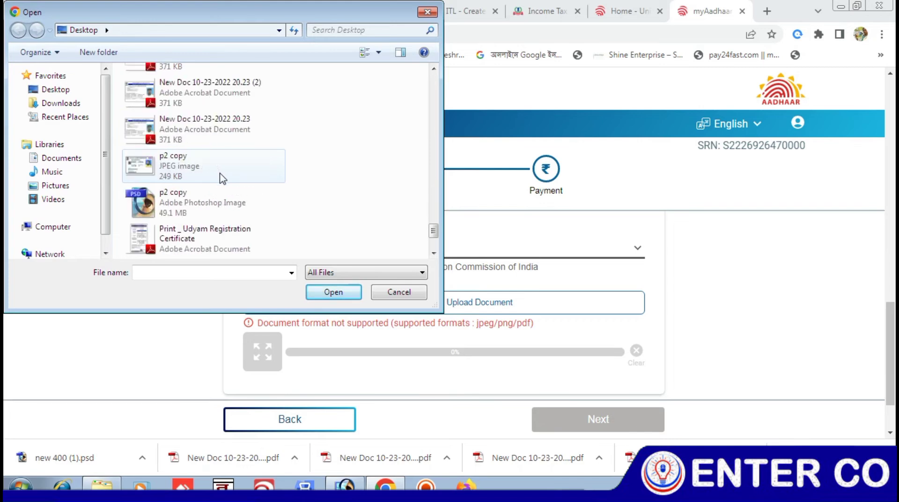
double_click(224, 135)
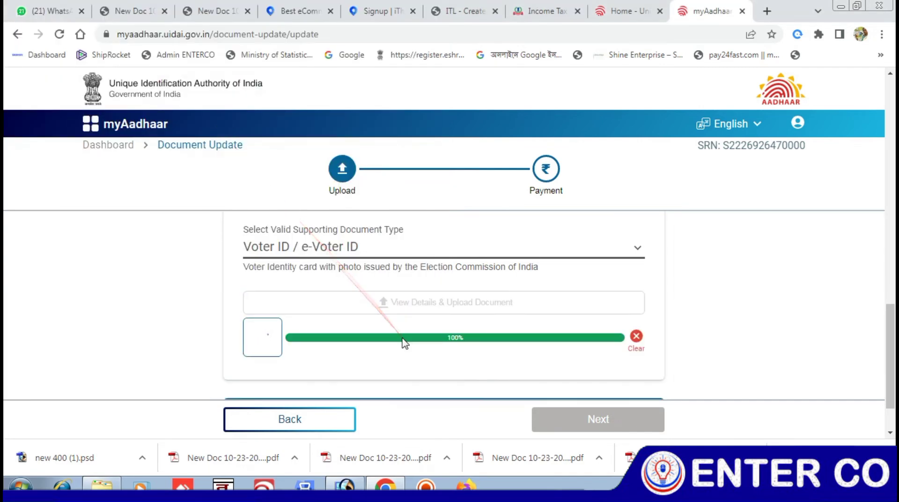
Step: Upload the PDF "New Doc 10-23-2022 20.23 (2)" from the Desktop as the PAN Card proof of identity
scroll(380, 336, "up", 5)
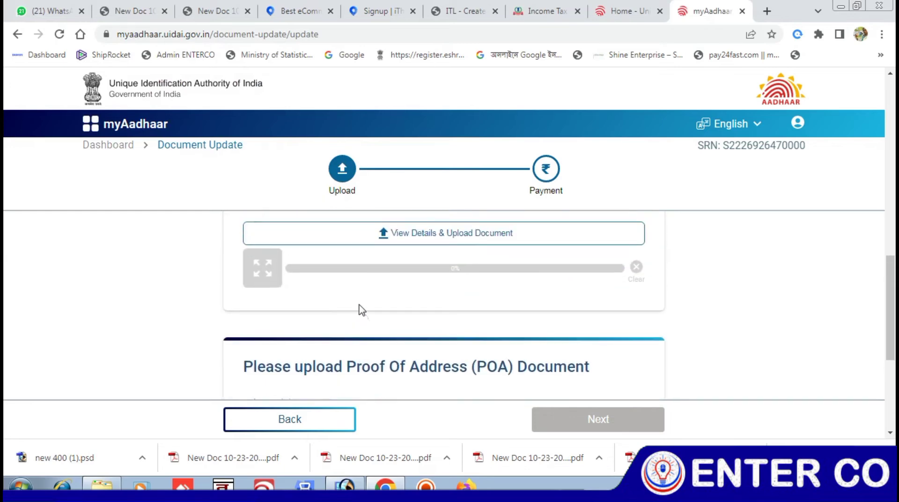
left_click(362, 333)
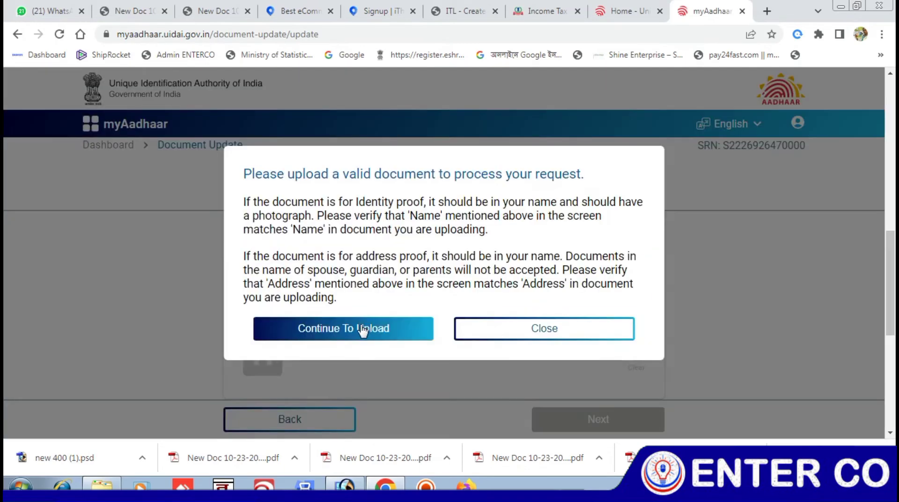
left_click(362, 329)
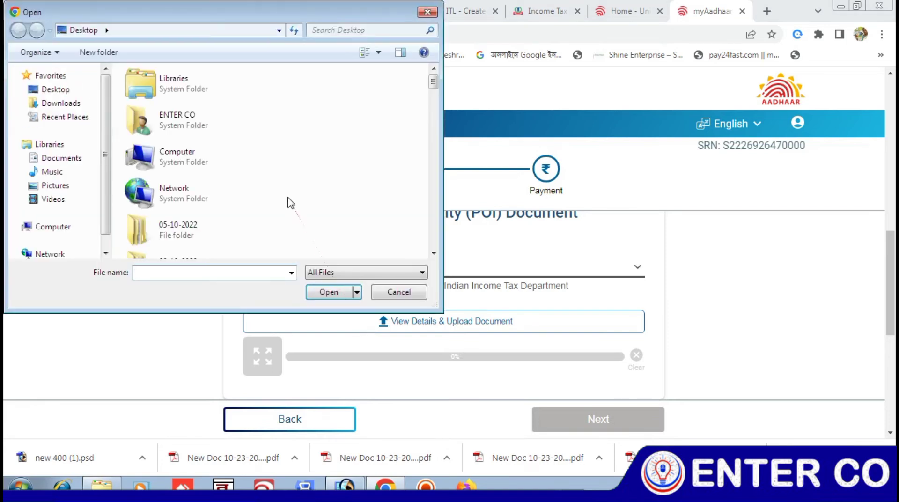
scroll(192, 211, "down", 10)
scroll(192, 213, "down", 15)
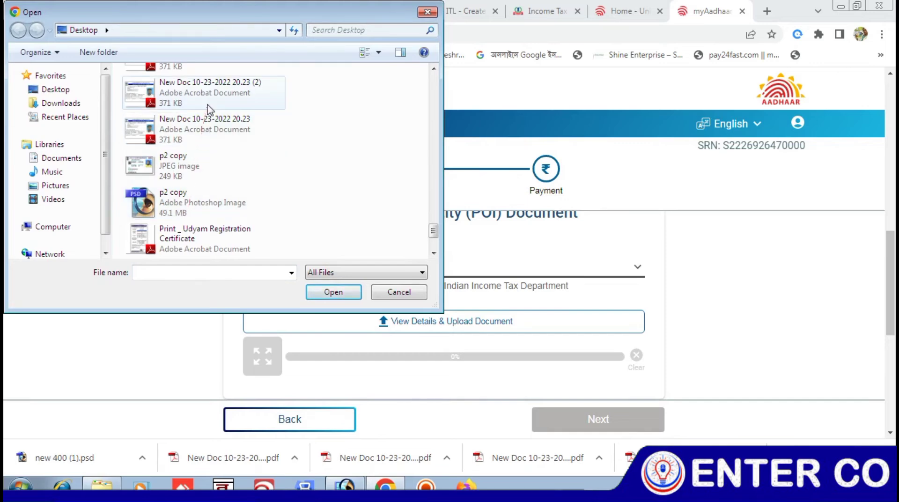
double_click(201, 87)
scroll(421, 342, "down", 5)
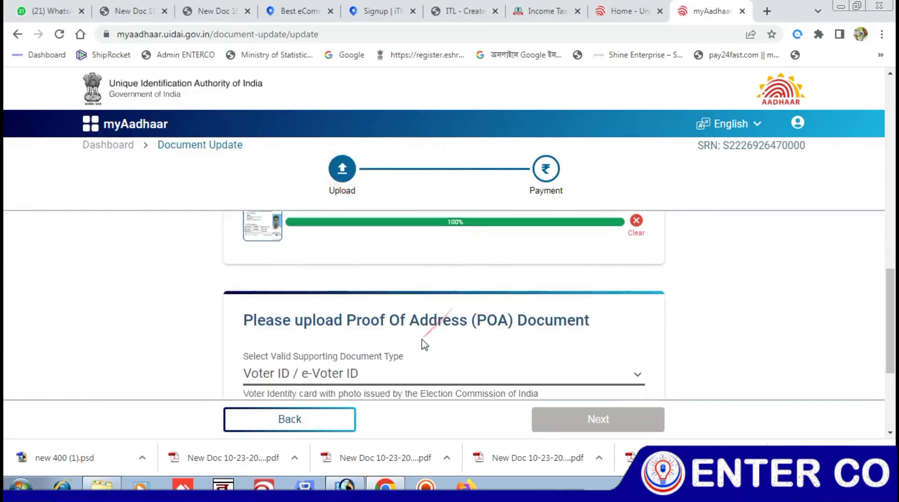
Step: Check both uploaded documents, accept the demographic details declaration, and submit the upload stage, confirming that the details match the Aadhaar
scroll(424, 320, "down", 2)
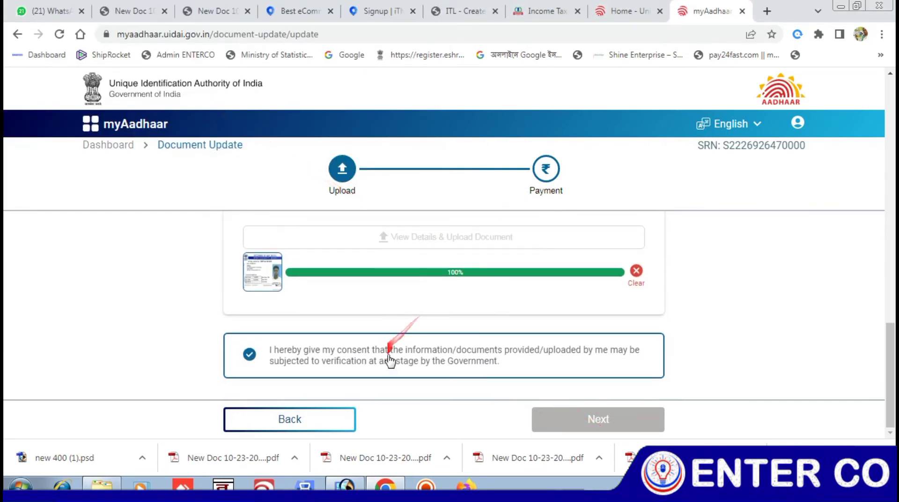
scroll(390, 356, "up", 5)
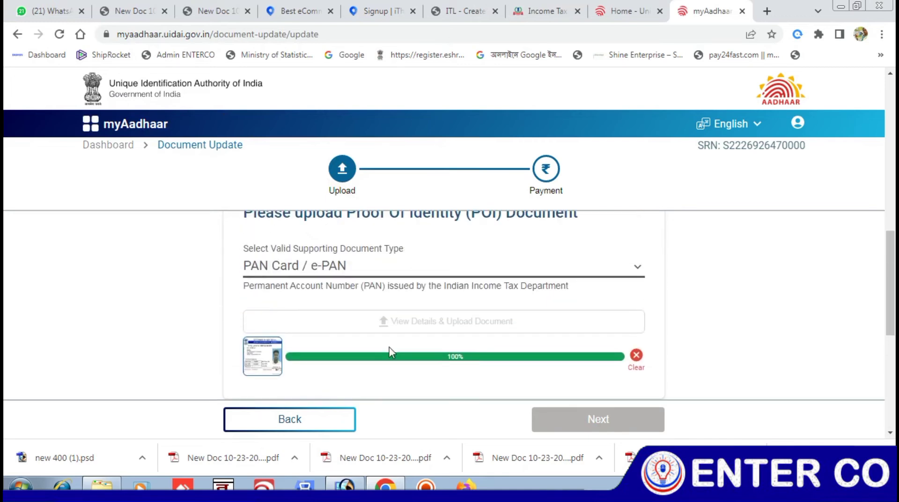
scroll(391, 353, "up", 10)
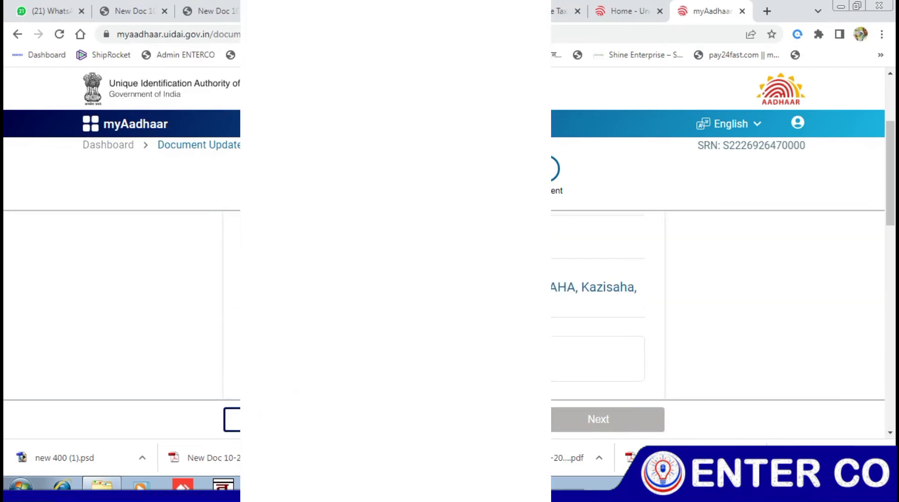
left_click(260, 358)
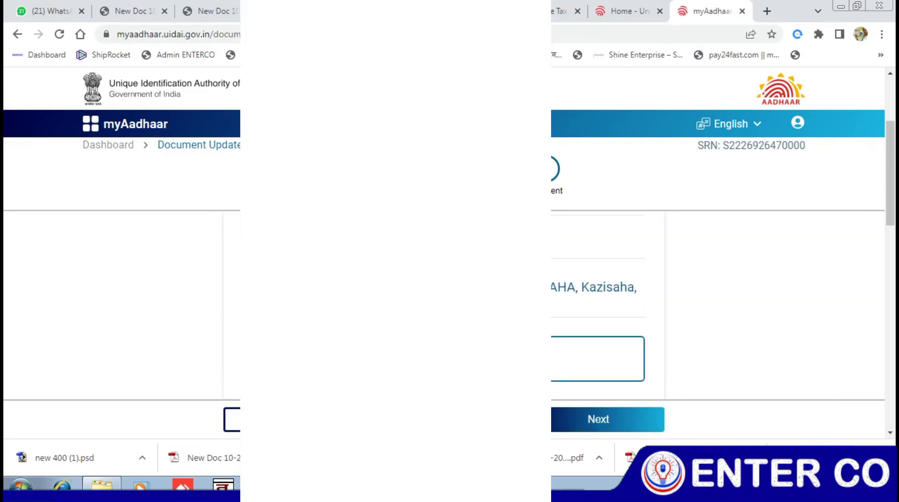
left_click(598, 419)
left_click(260, 358)
left_click(598, 420)
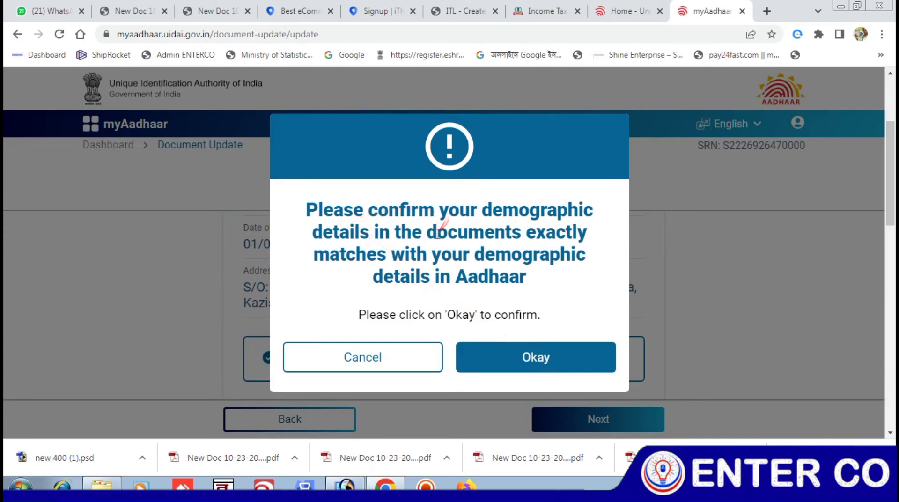
left_click(532, 366)
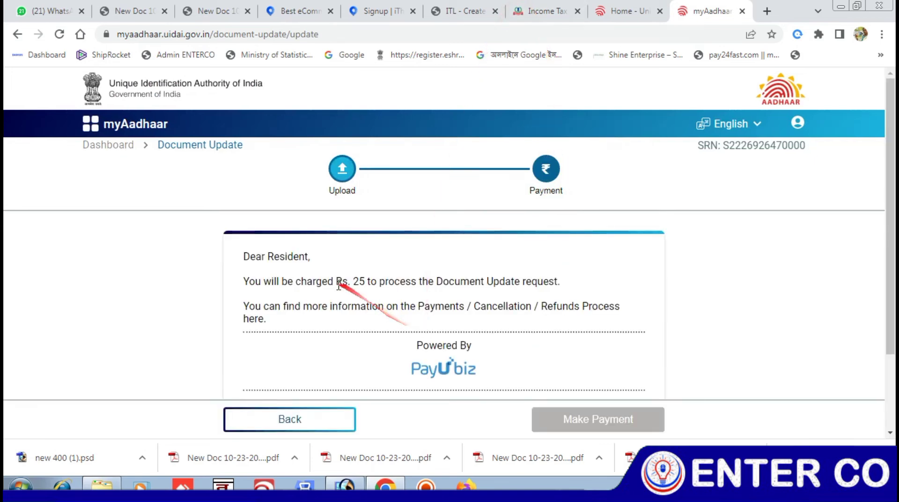
Step: Read the document update fee notice, accept the Payments / Cancellation / Refunds Process declaration, and proceed to payment
left_click_drag(247, 283, 562, 287)
scroll(468, 365, "down", 2)
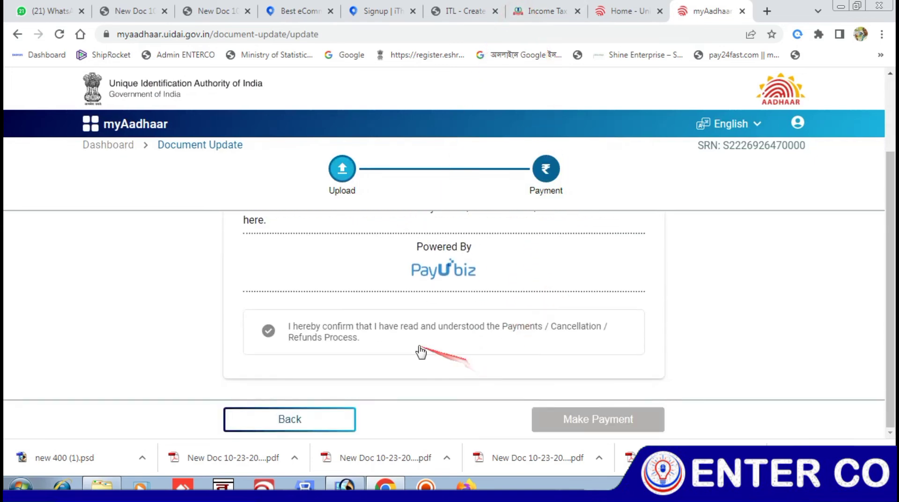
left_click(394, 340)
left_click(394, 342)
left_click(394, 342)
left_click(581, 421)
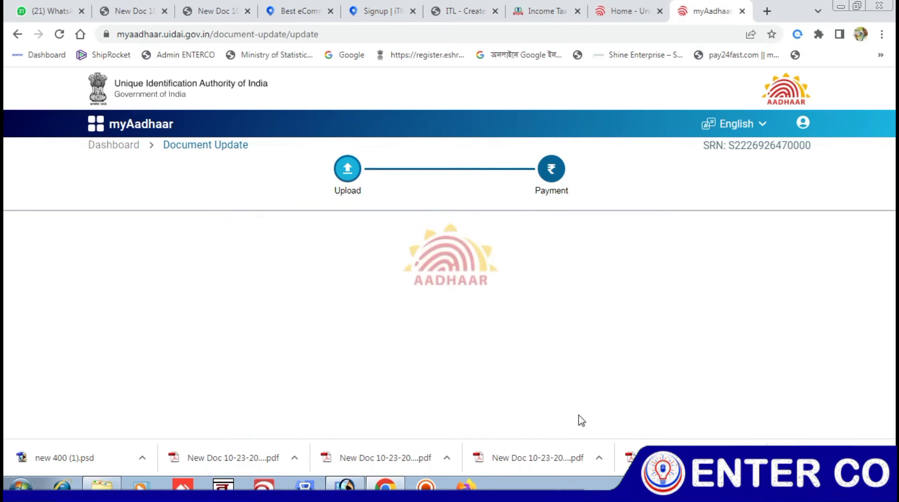
scroll(515, 393, "down", 2)
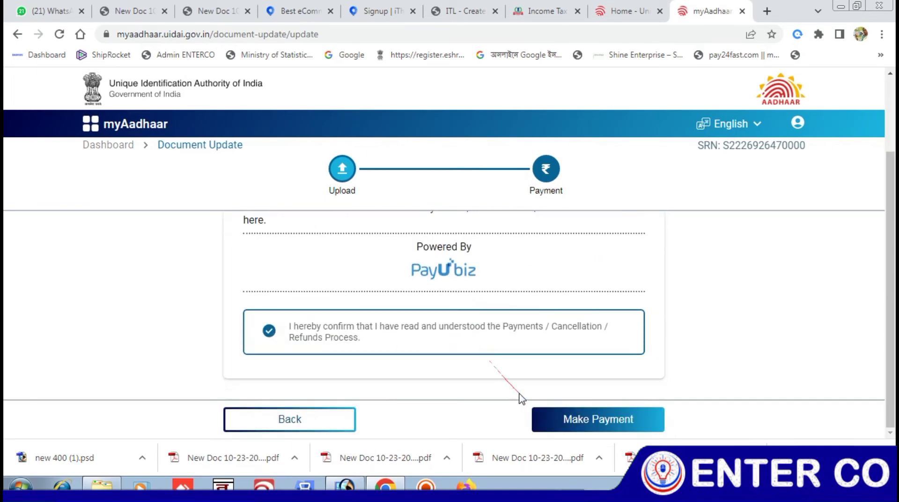
left_click(575, 423)
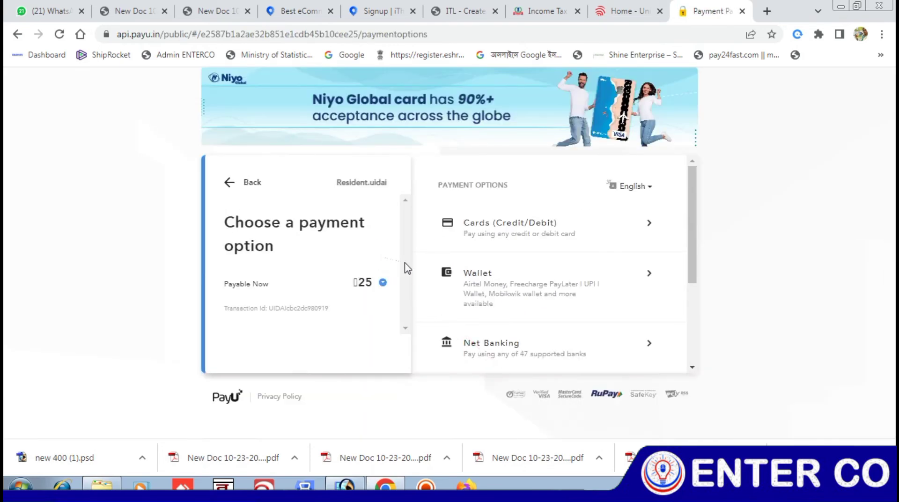
Step: Look through the payment options offered for the document update fee and close the payment page
scroll(525, 261, "down", 3)
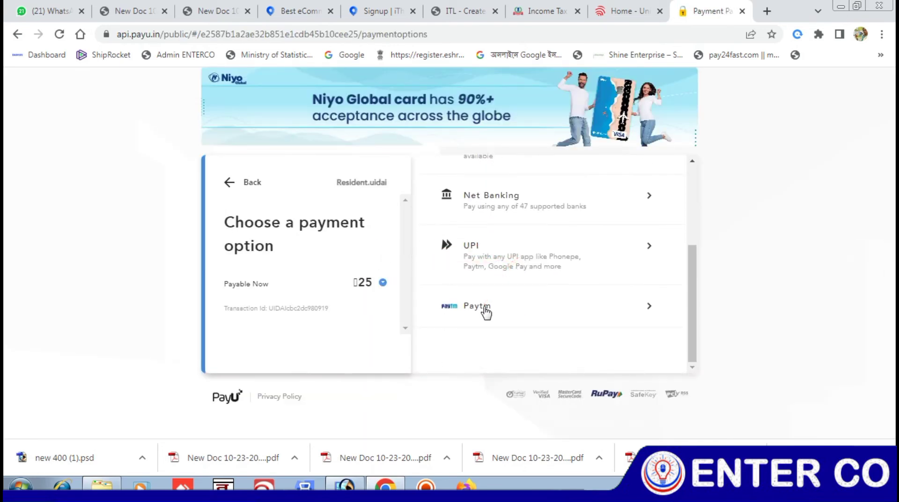
scroll(482, 253, "up", 3)
scroll(512, 312, "down", 3)
scroll(518, 315, "up", 3)
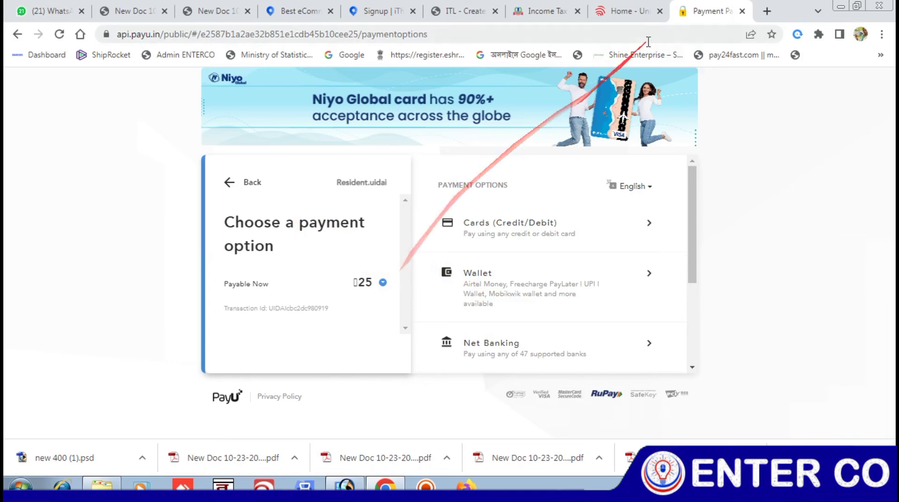
left_click(742, 11)
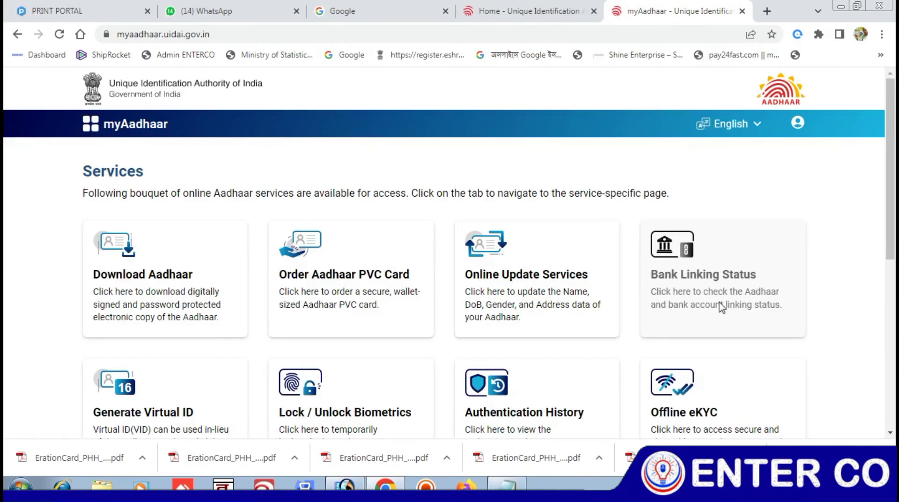
Step: Expand the existing Document Update request on the dashboard and read its processing stages and status message
scroll(721, 307, "down", 6)
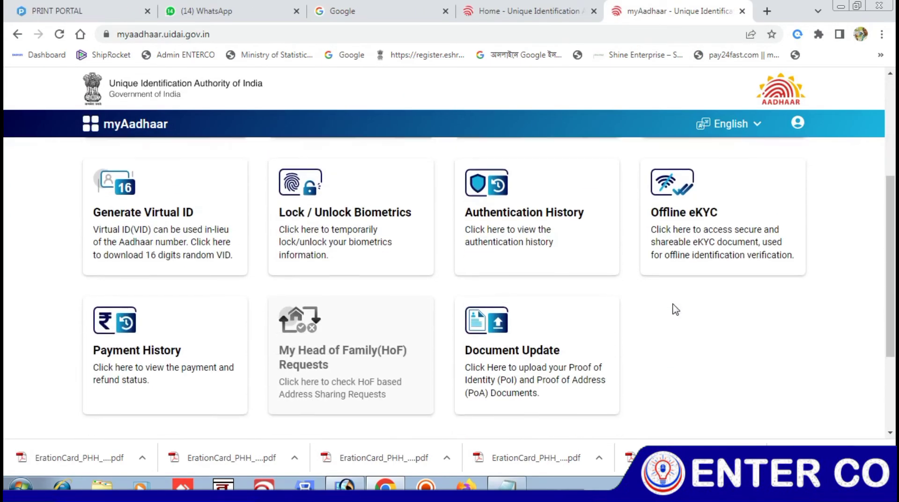
scroll(675, 309, "down", 1)
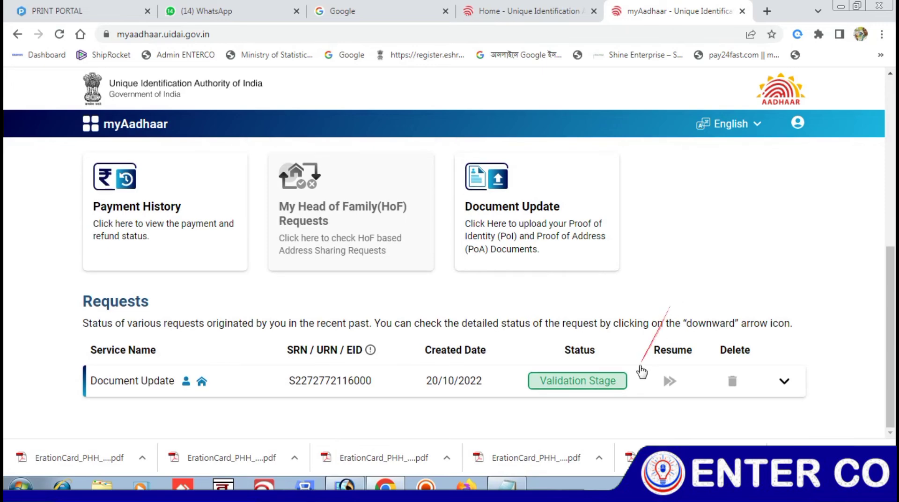
left_click(674, 387)
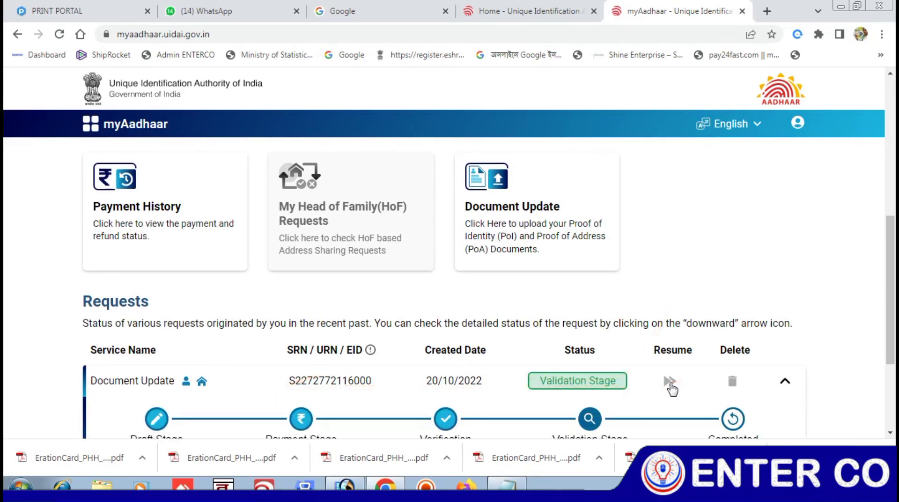
scroll(474, 344, "down", 4)
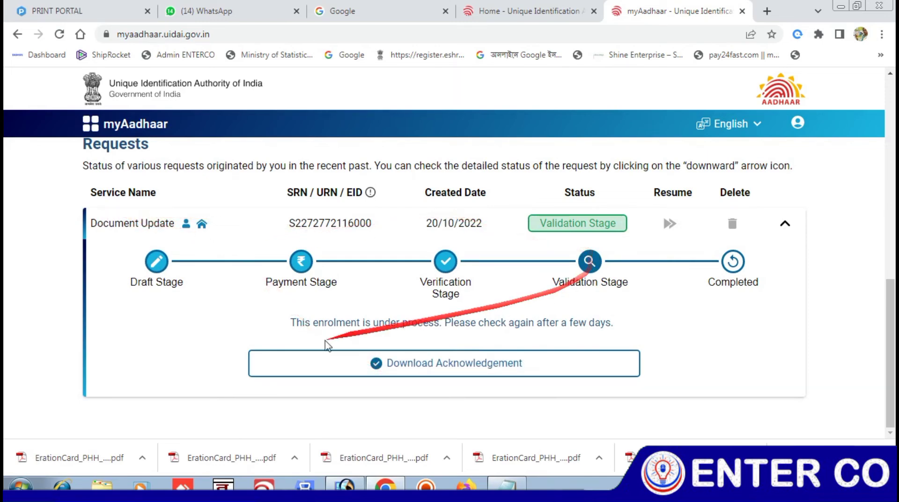
left_click_drag(295, 322, 592, 324)
Step: Download the acknowledgement of the Document Update request and review the slip PDF before closing it
left_click(485, 375)
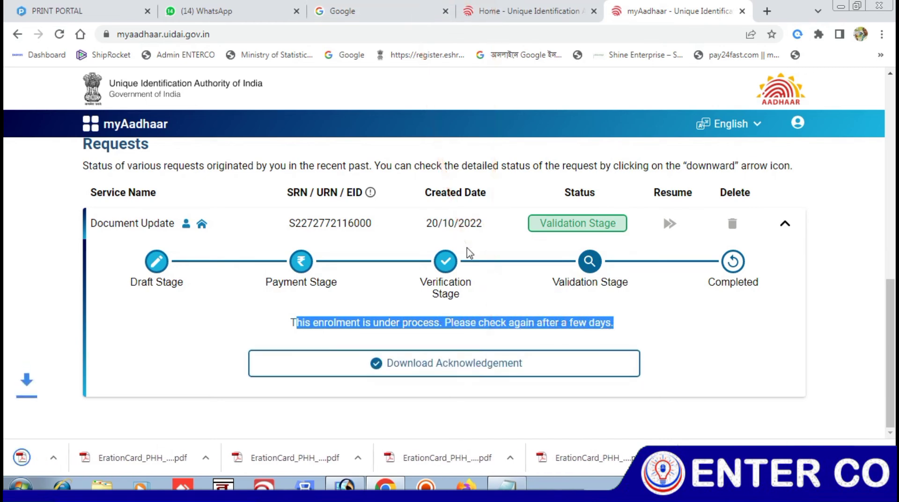
left_click(111, 455)
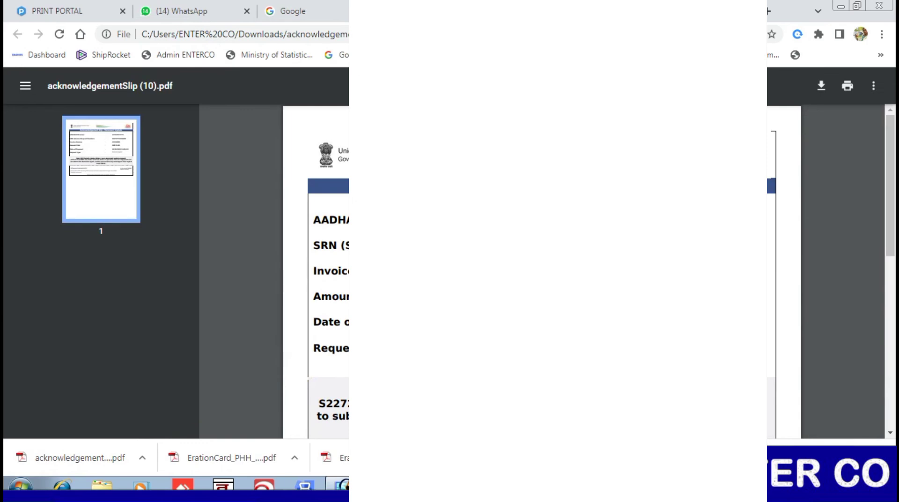
scroll(316, 271, "down", 5)
scroll(316, 271, "up", 3)
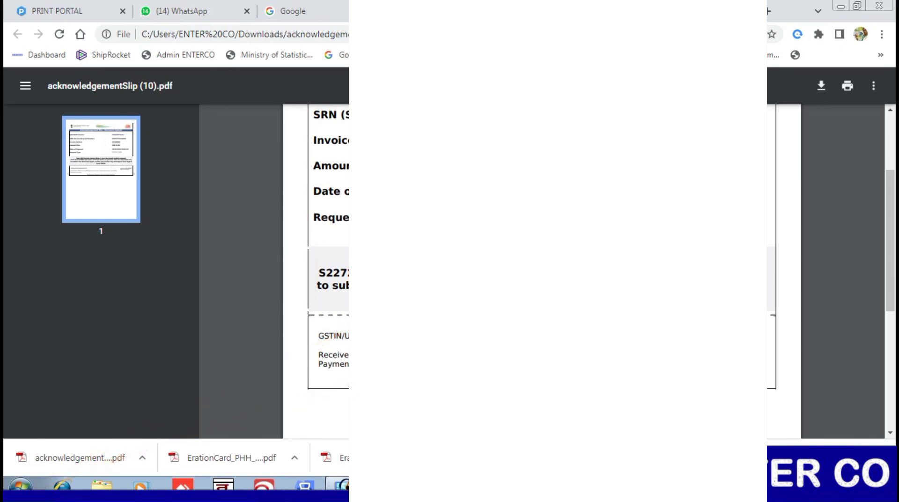
scroll(781, 126, "down", 1)
scroll(781, 127, "up", 4)
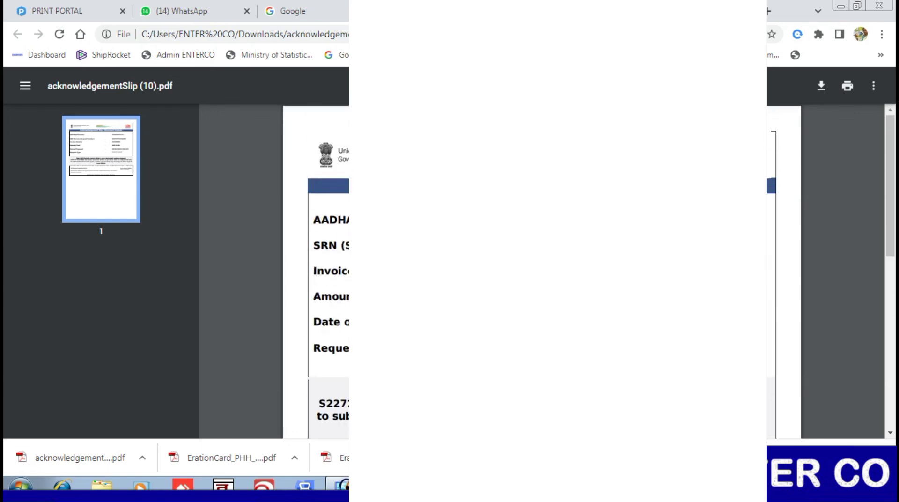
key("ctrl+w")
Step: View the Authentication History service's notes and date range form, and return to the dashboard services
scroll(490, 354, "up", 5)
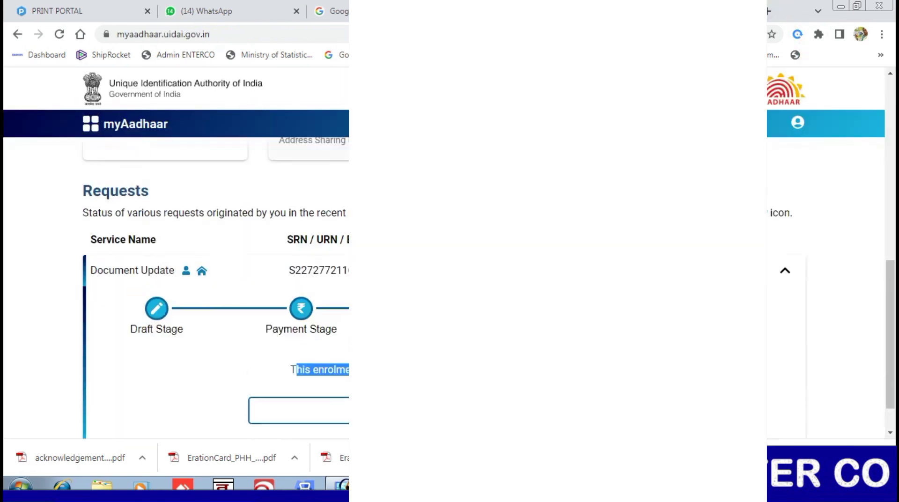
scroll(491, 354, "down", 1)
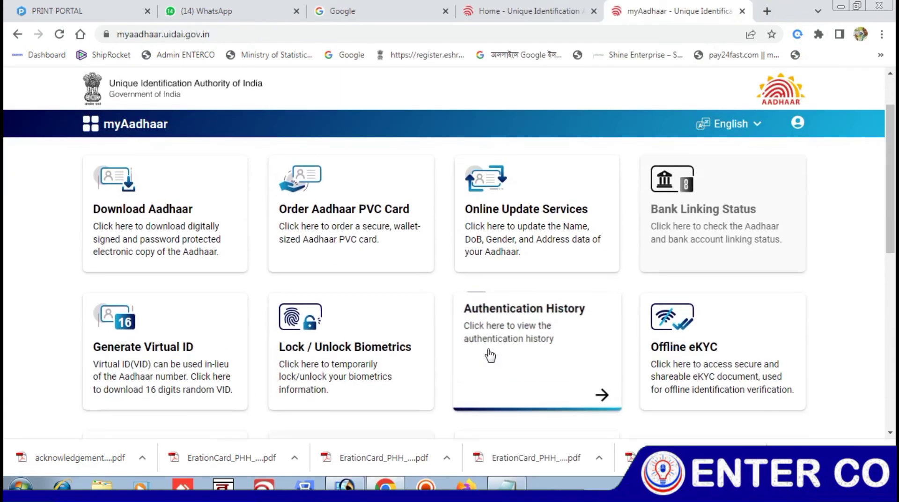
scroll(490, 355, "down", 1)
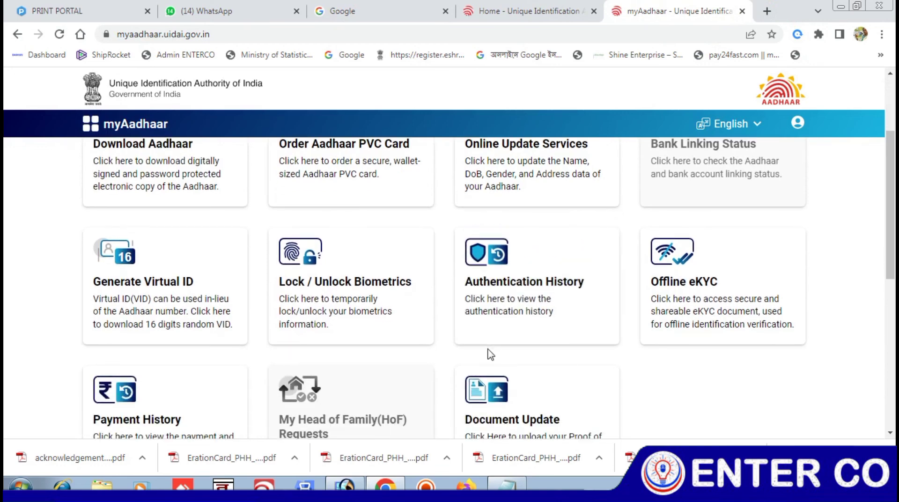
left_click(521, 291)
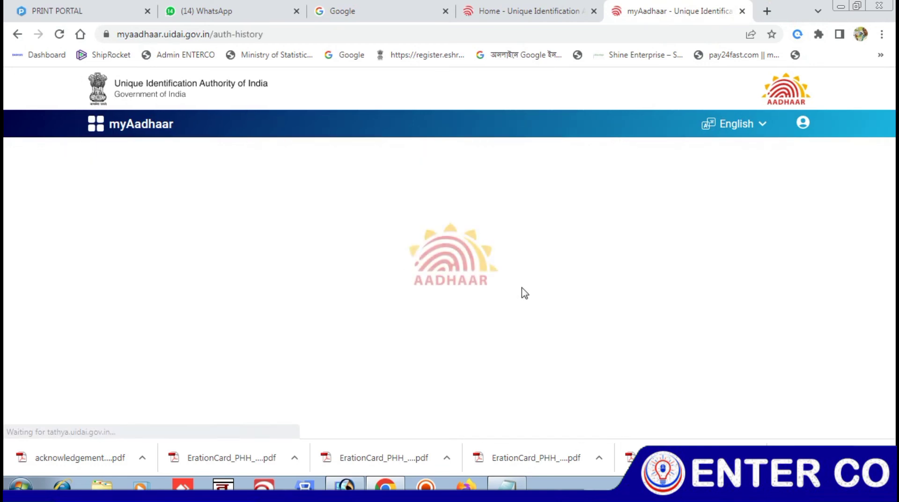
scroll(519, 300, "down", 2)
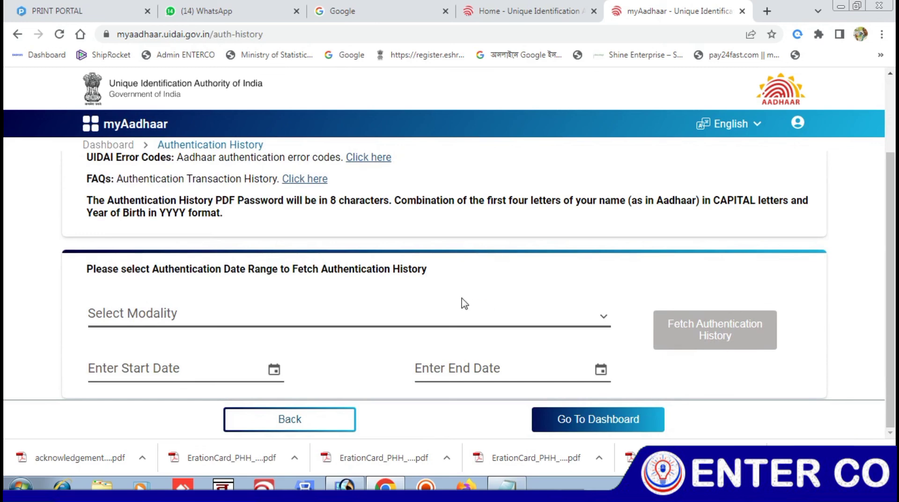
scroll(421, 313, "up", 3)
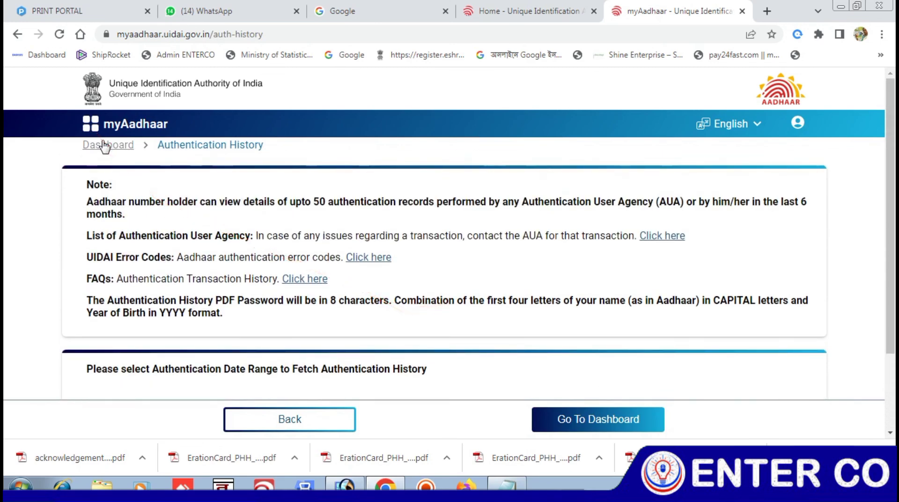
left_click(105, 144)
scroll(335, 358, "down", 4)
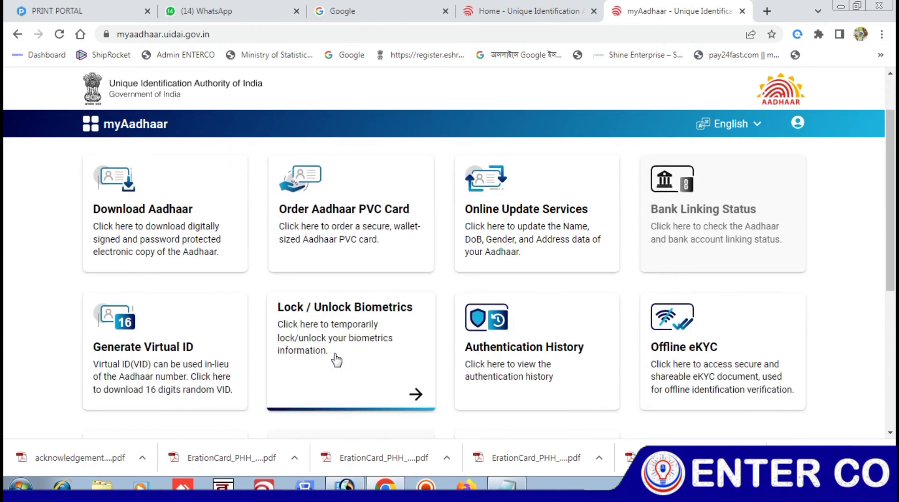